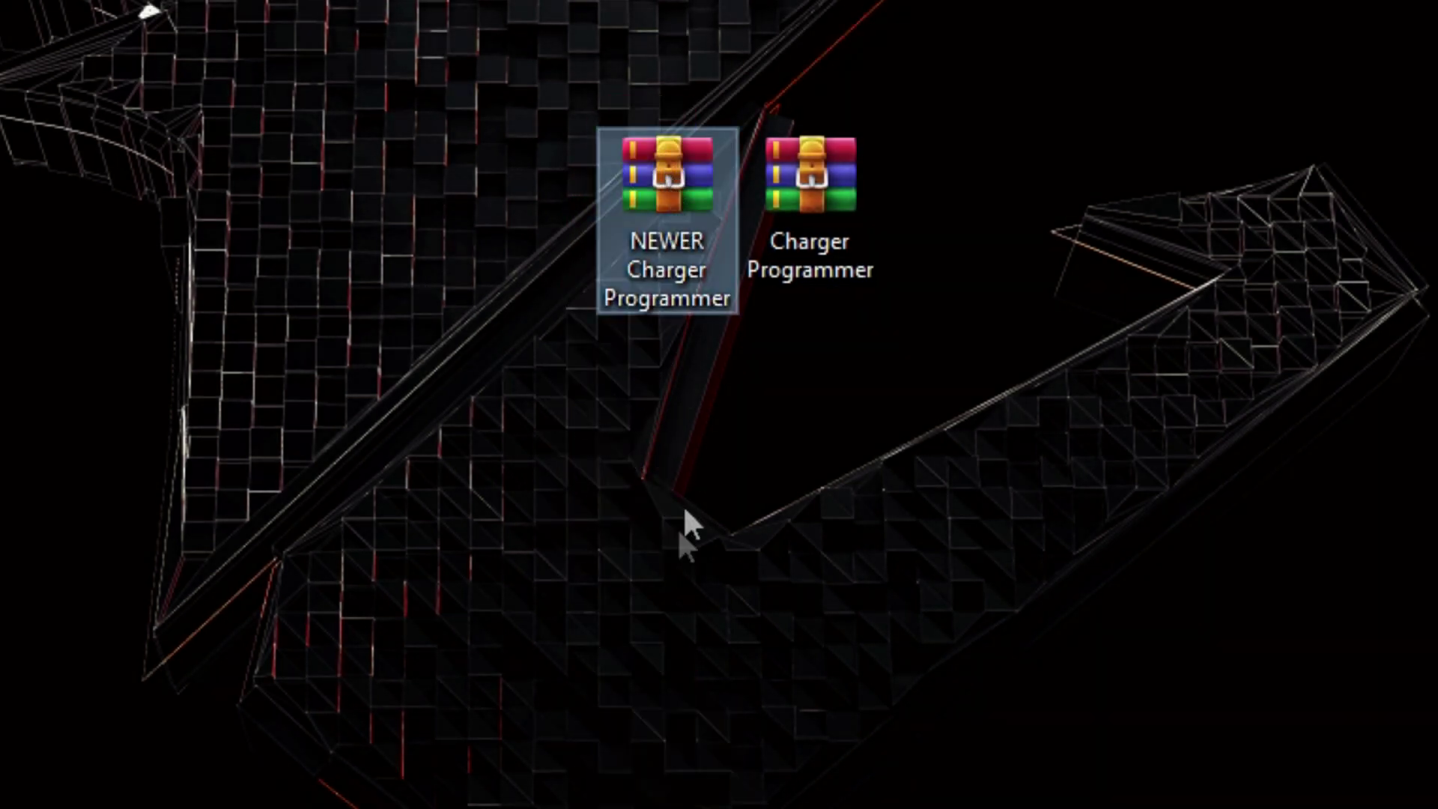
Deselect the Charger Programmer archive and bring up the Google homepage in the browser
{"action": "left_click", "coordinate": [603, 487]}
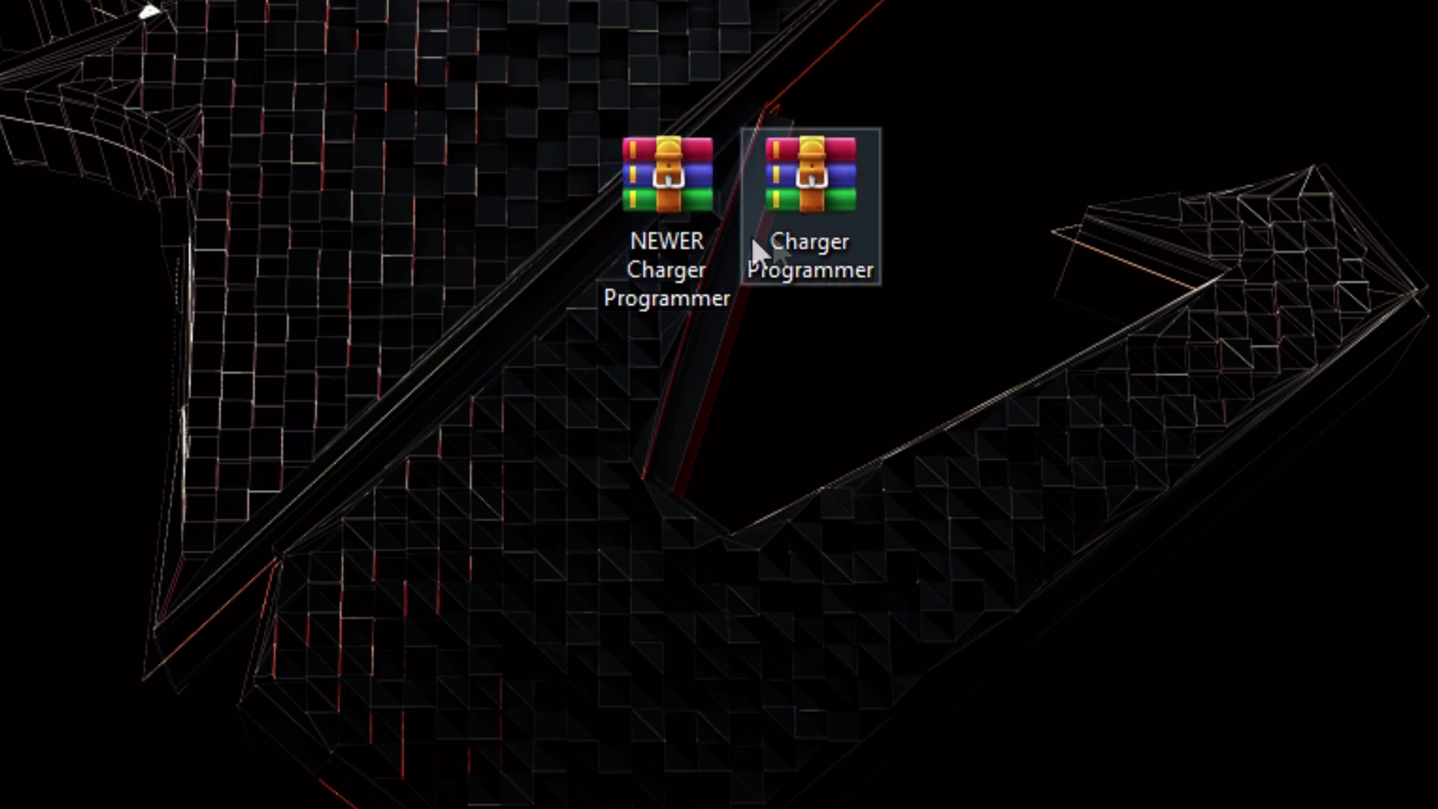
{"action": "mouse_move", "coordinate": [765, 276]}
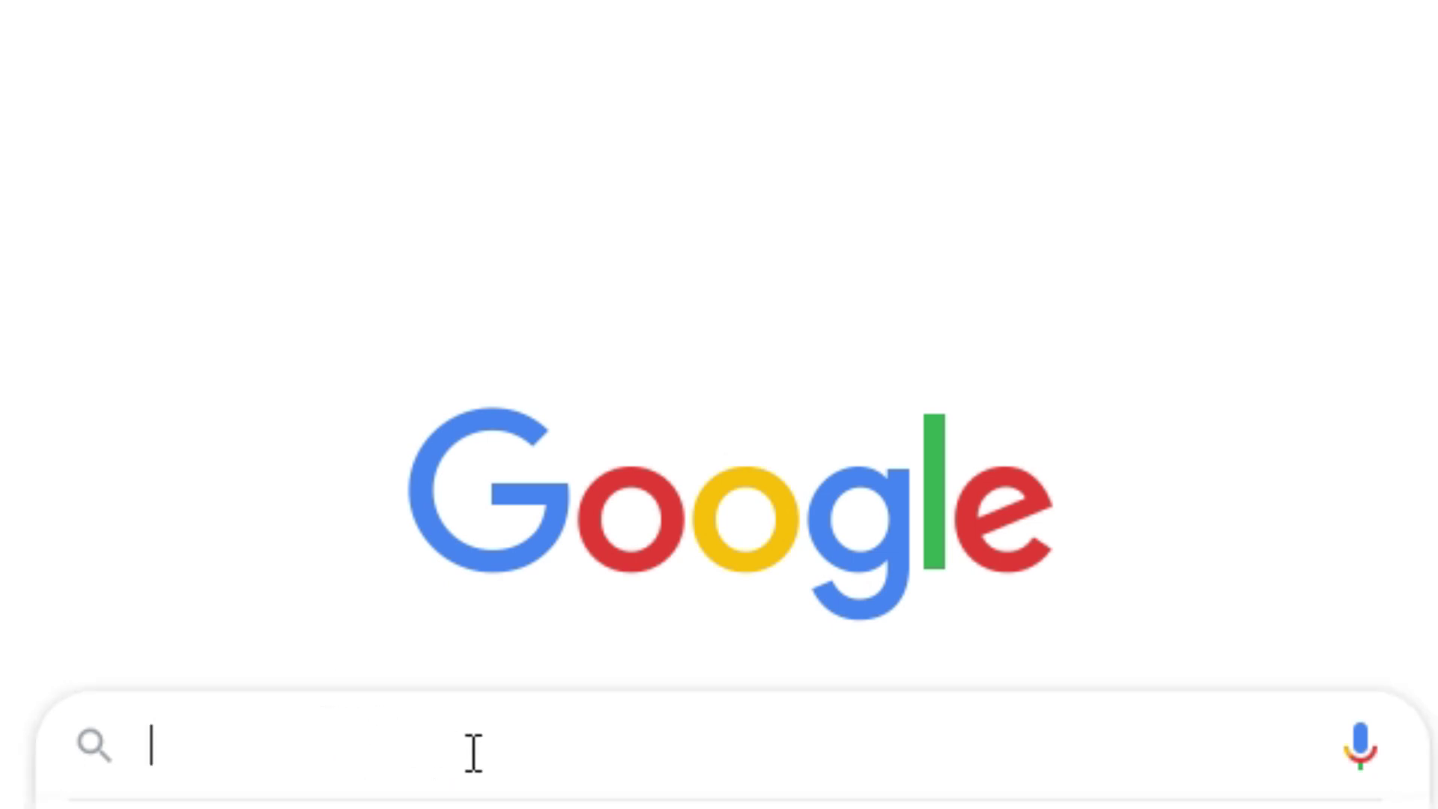
Search Google for 'winwar download'
{"action": "type", "text": "w"}
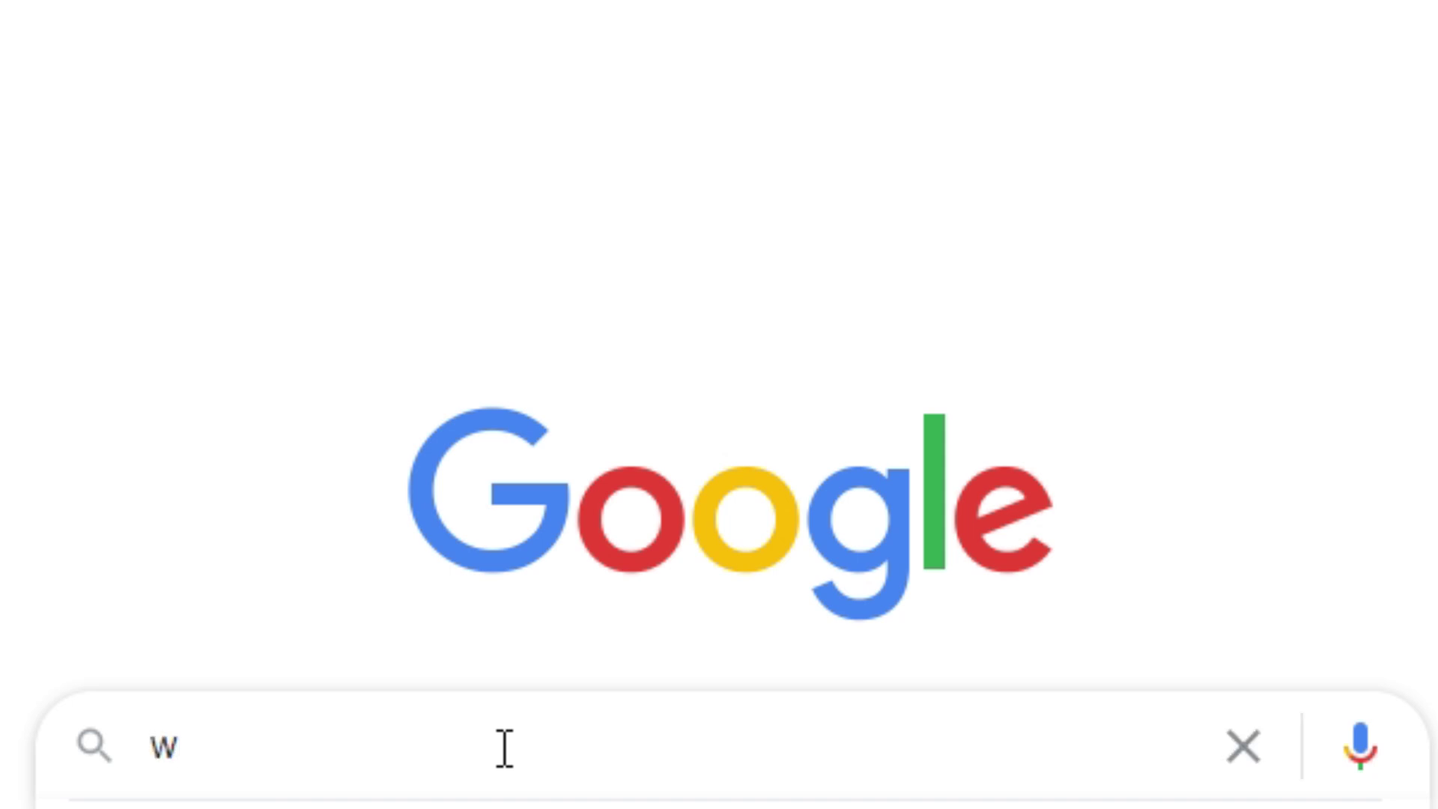
{"action": "type", "text": "inwar"}
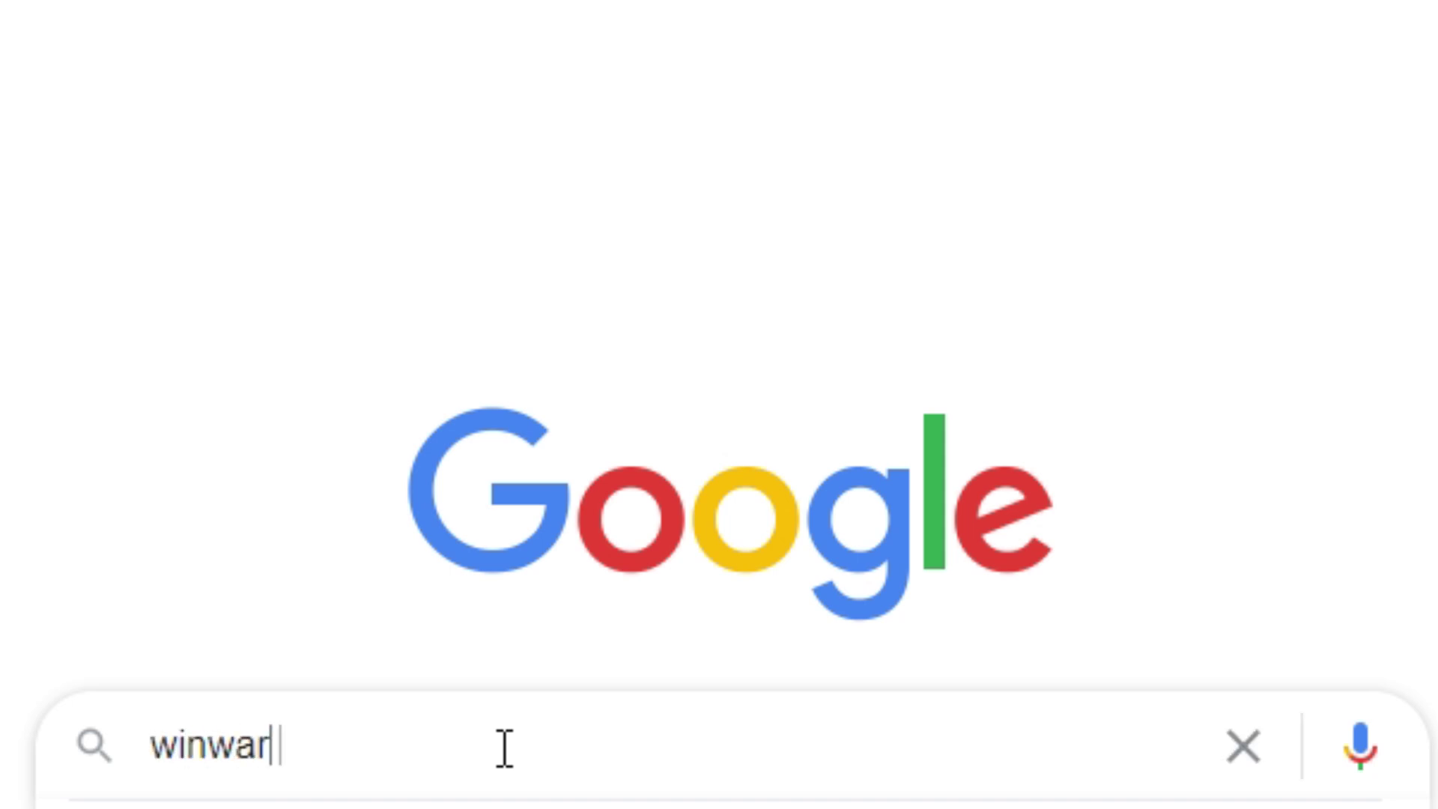
{"action": "type", "text": " D"}
{"action": "key", "text": "BackSpace"}
{"action": "type", "text": "downlo"}
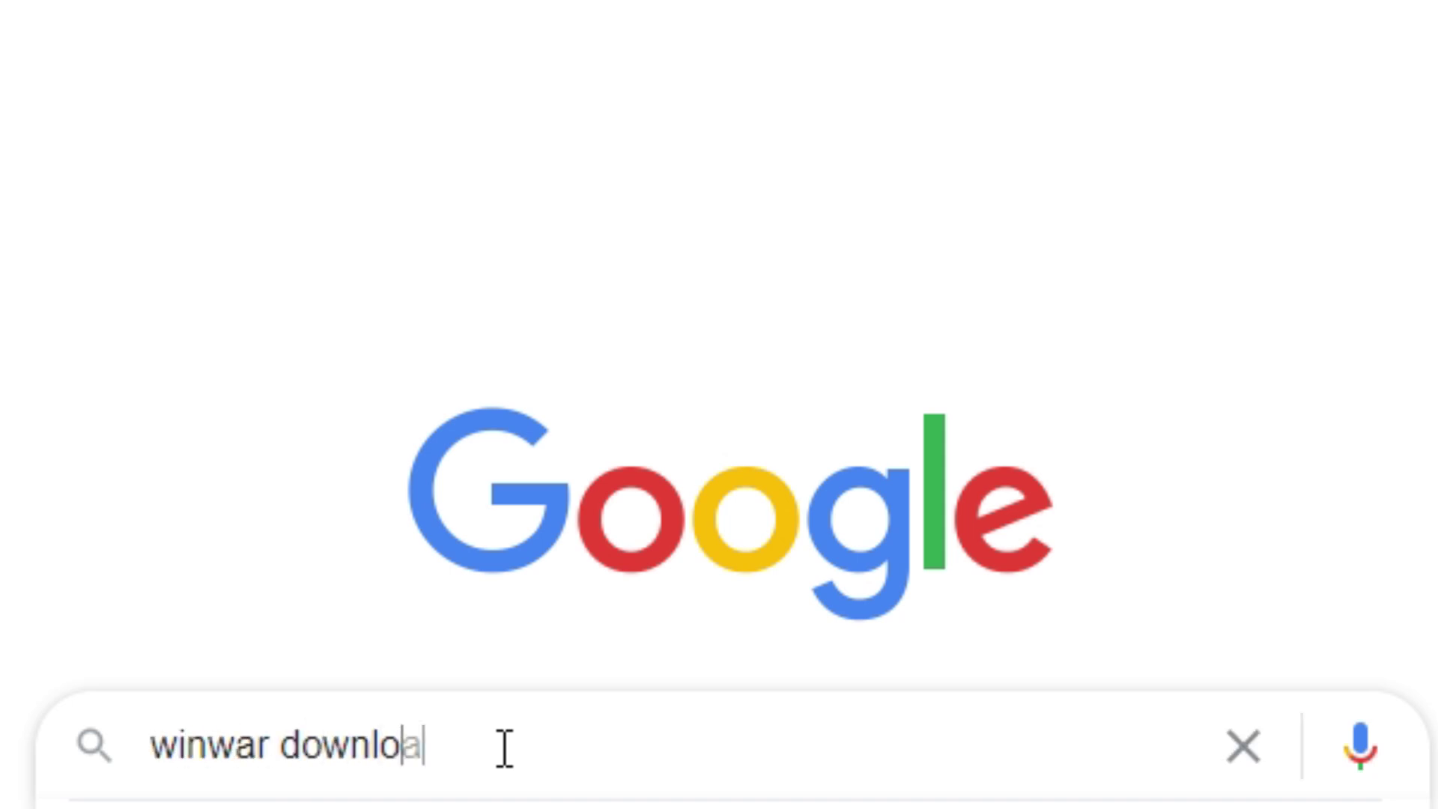
{"action": "type", "text": "ad"}
{"action": "key", "text": "Return"}
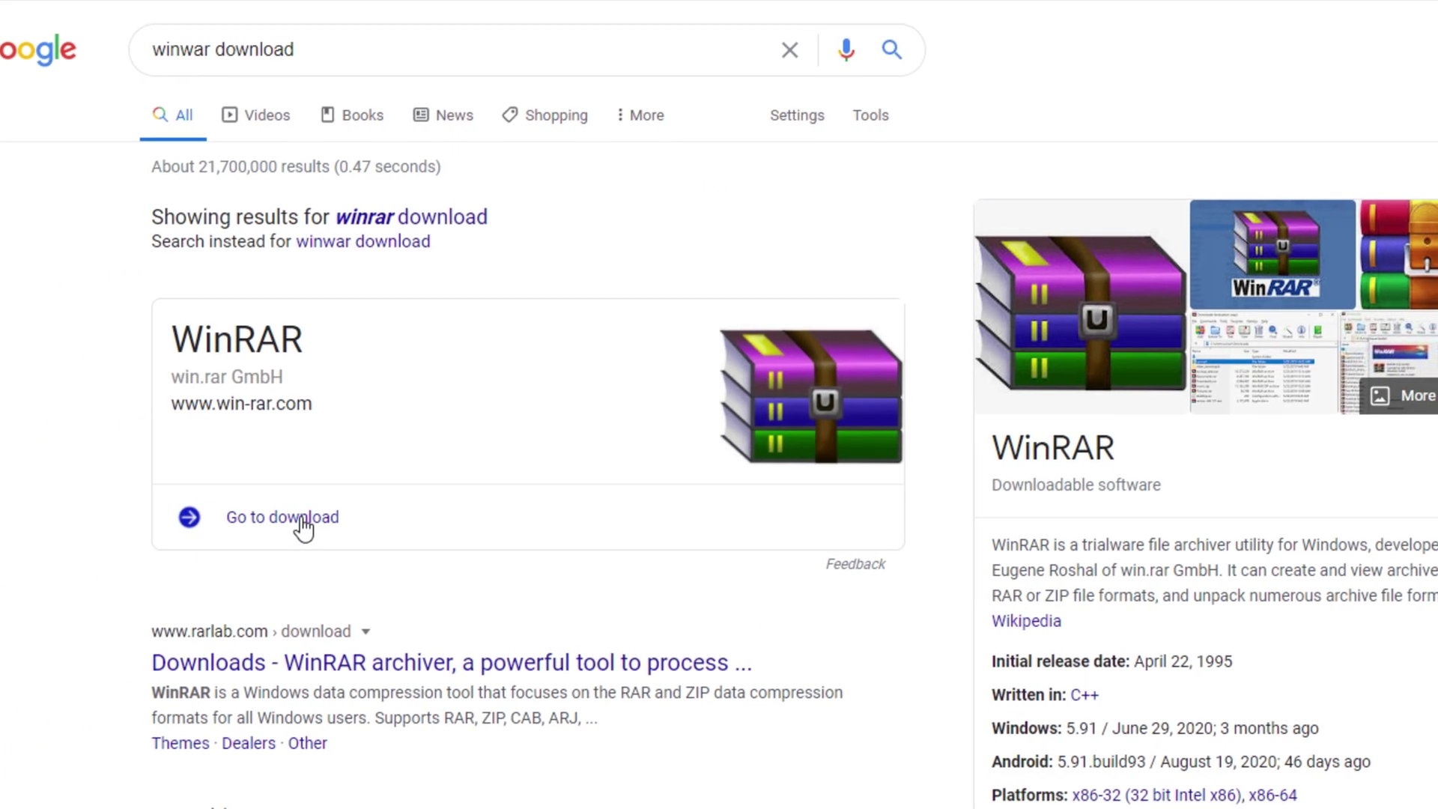
Open the WinRAR download page and mark the English 64 and 32 bit rows
{"action": "left_click", "coordinate": [304, 528]}
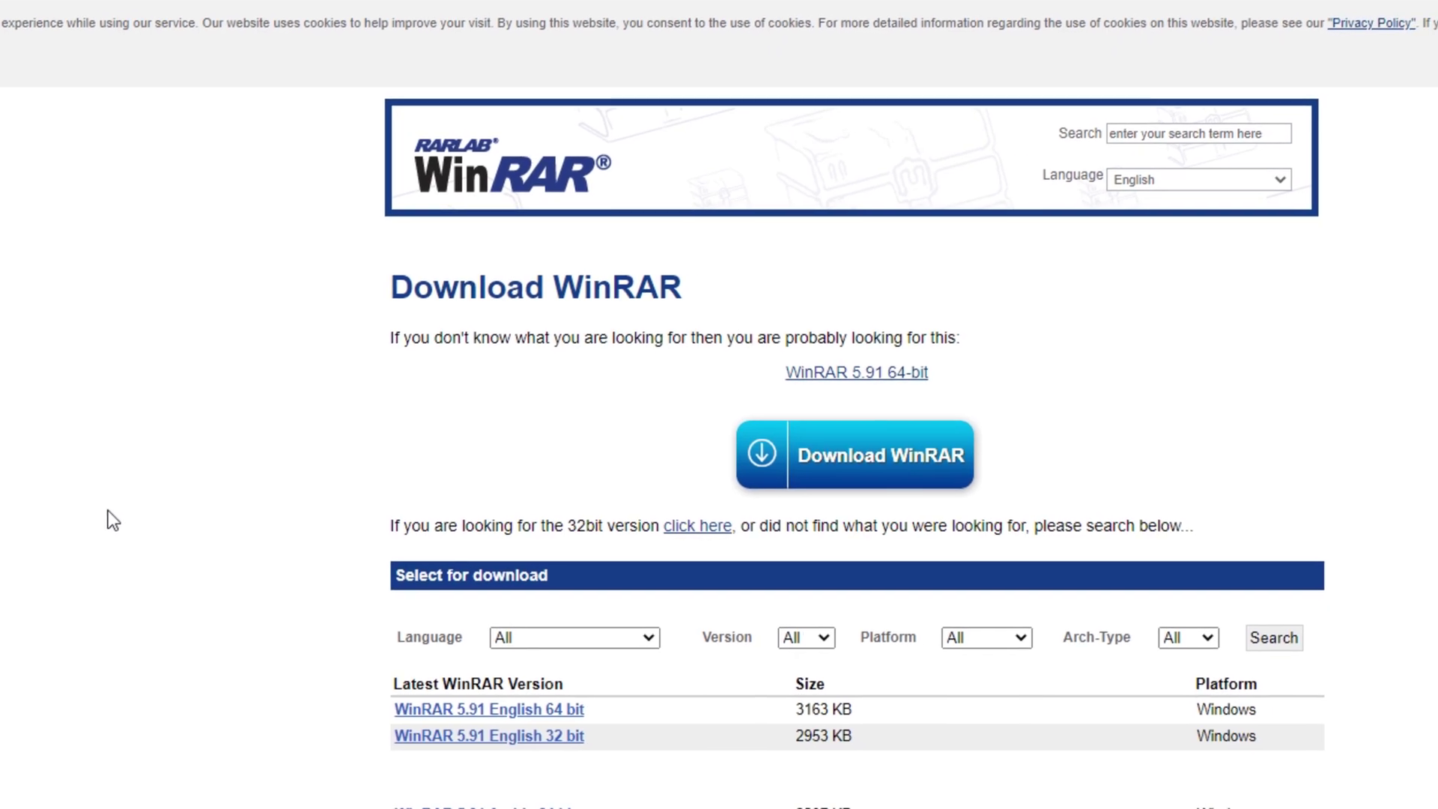
{"action": "scroll", "coordinate": [407, 453], "scroll_direction": "down", "scroll_amount": 3}
{"action": "left_click_drag", "start_coordinate": [724, 539], "coordinate": [531, 488]}
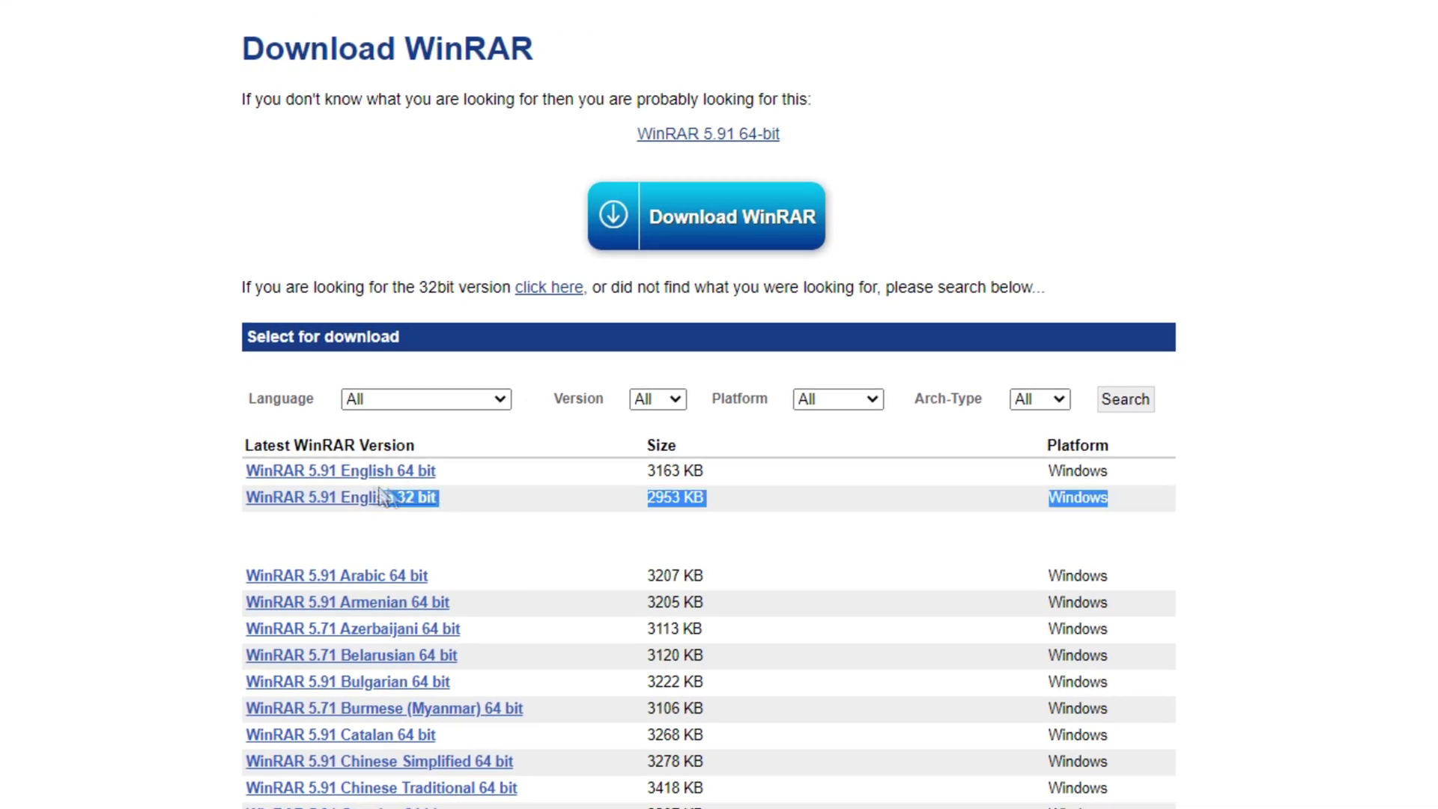
{"action": "left_click_drag", "start_coordinate": [386, 499], "coordinate": [243, 493]}
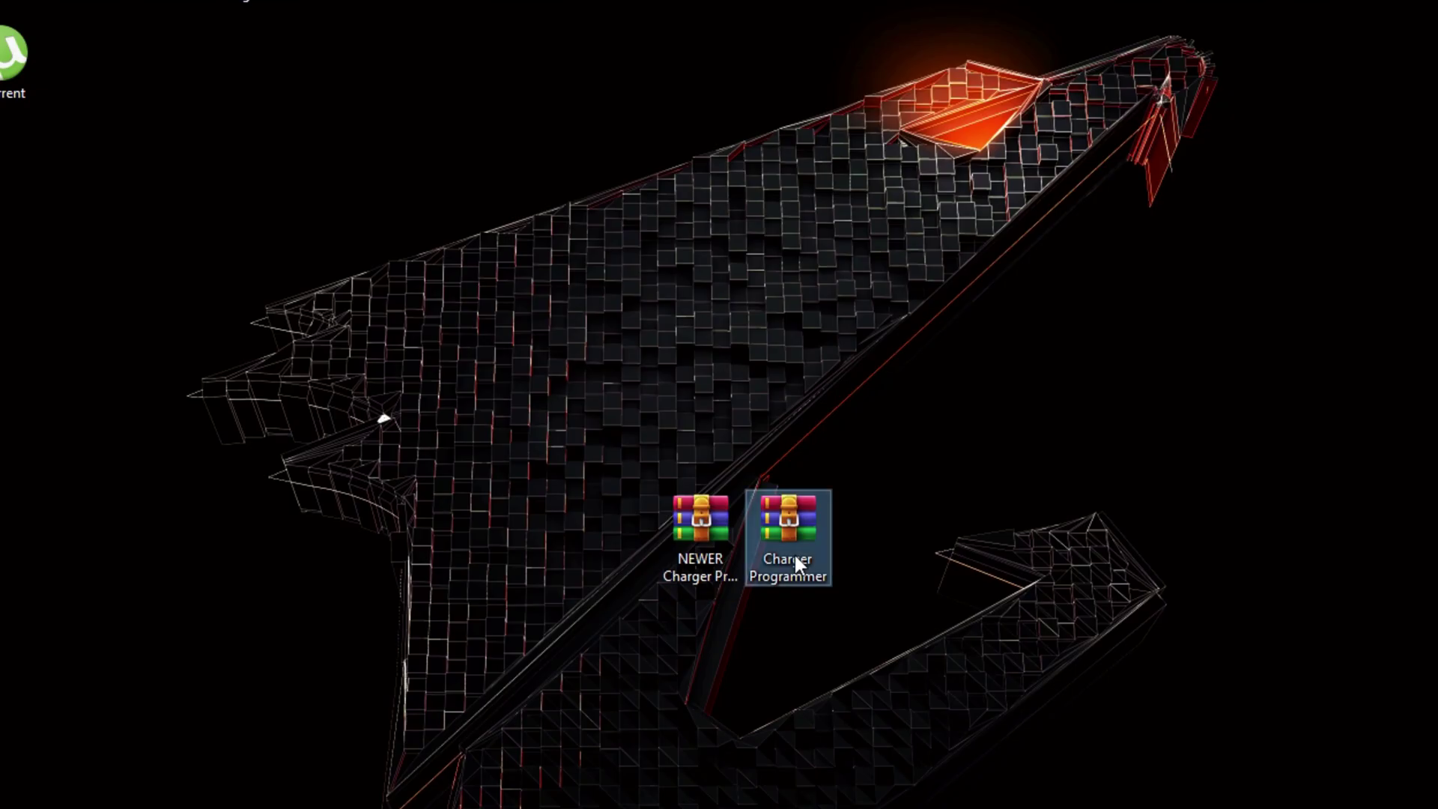
Extract the Charger Programmer archive here on the desktop
{"action": "right_click", "coordinate": [794, 555]}
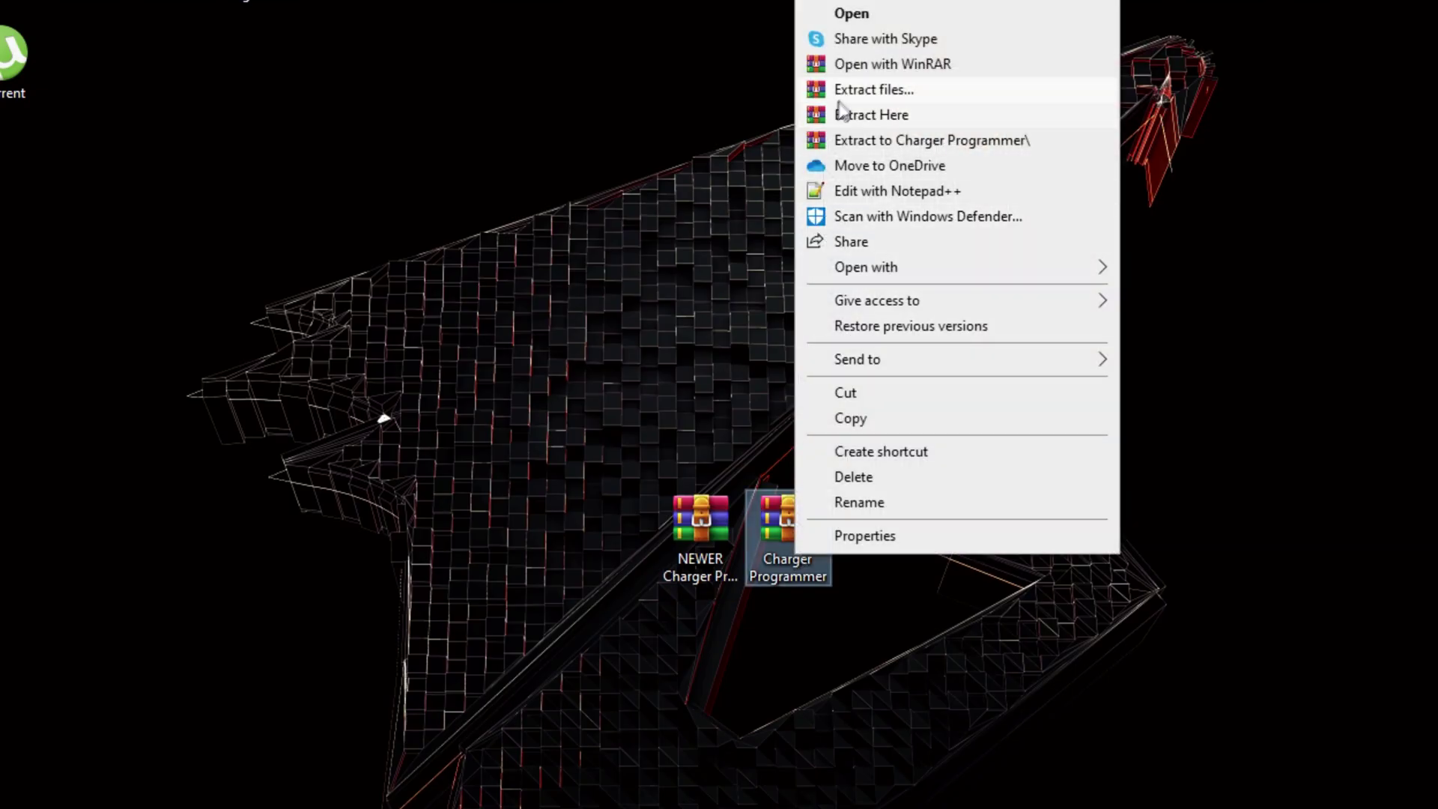
{"action": "left_click", "coordinate": [978, 115]}
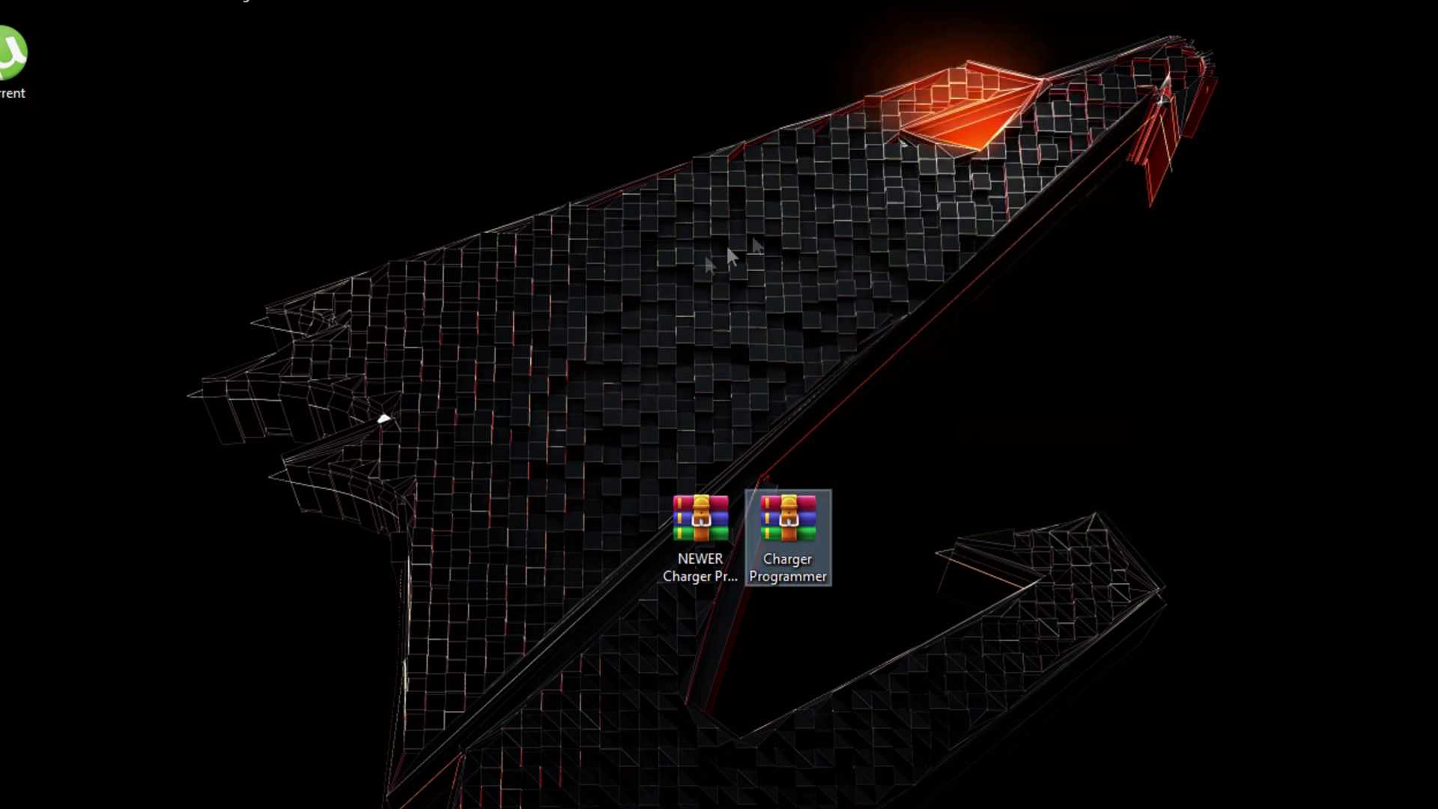
{"action": "left_click", "coordinate": [899, 559]}
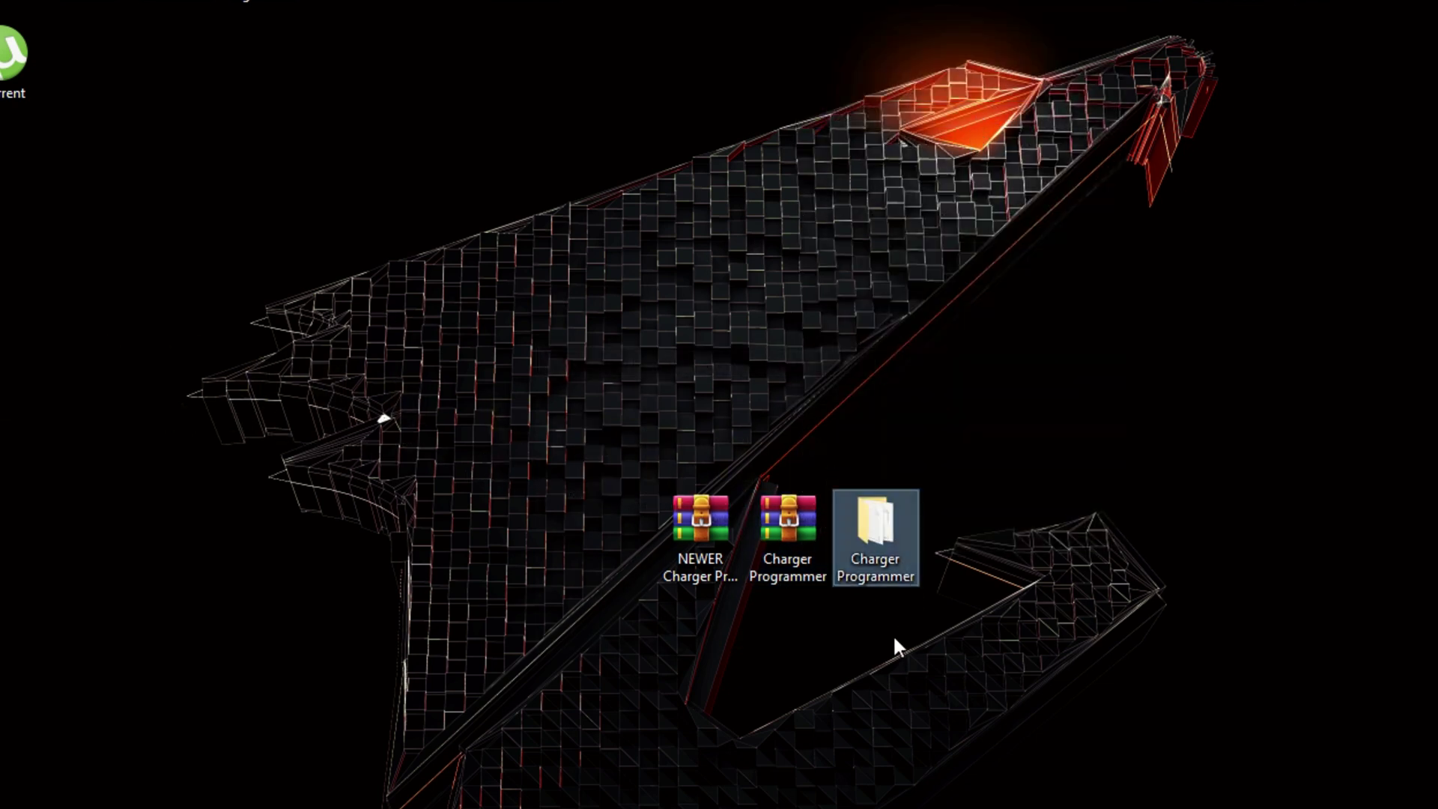
Drag both .rar archives off the desktop and open the extracted Charger Programmer folder
{"action": "left_click_drag", "start_coordinate": [786, 532], "coordinate": [705, 633]}
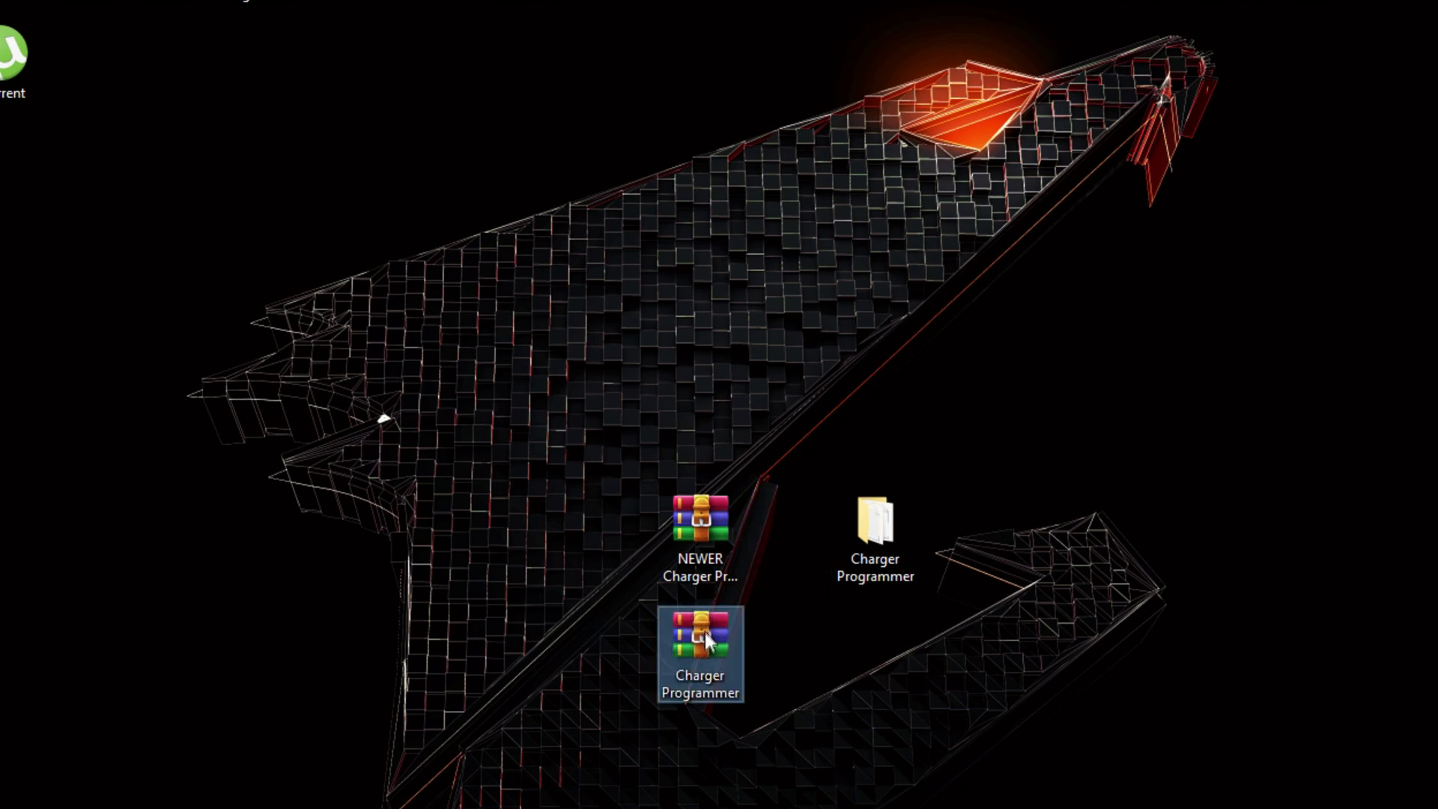
{"action": "left_click_drag", "start_coordinate": [668, 739], "coordinate": [888, 6]}
{"action": "left_click", "coordinate": [879, 525]}
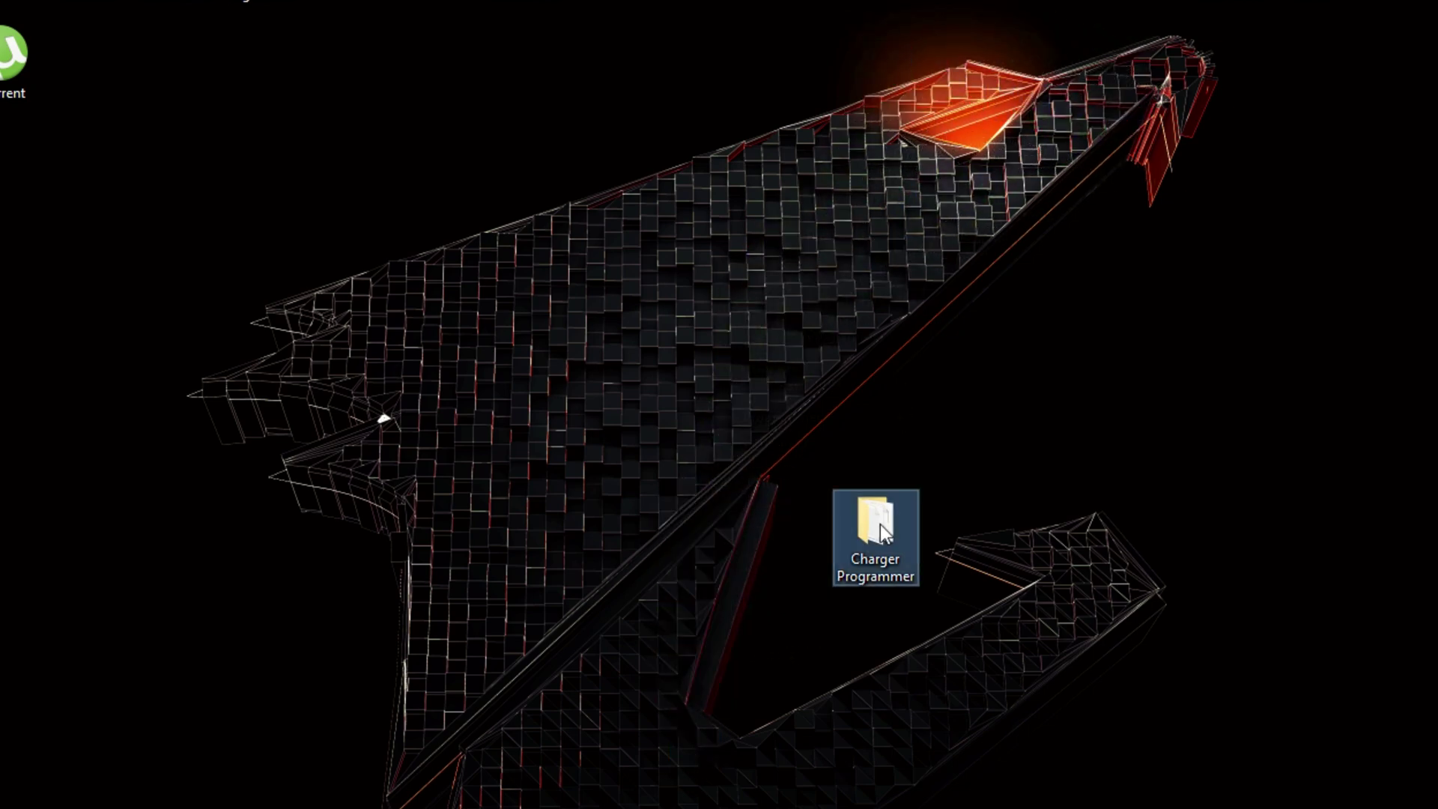
{"action": "double_click", "coordinate": [879, 524]}
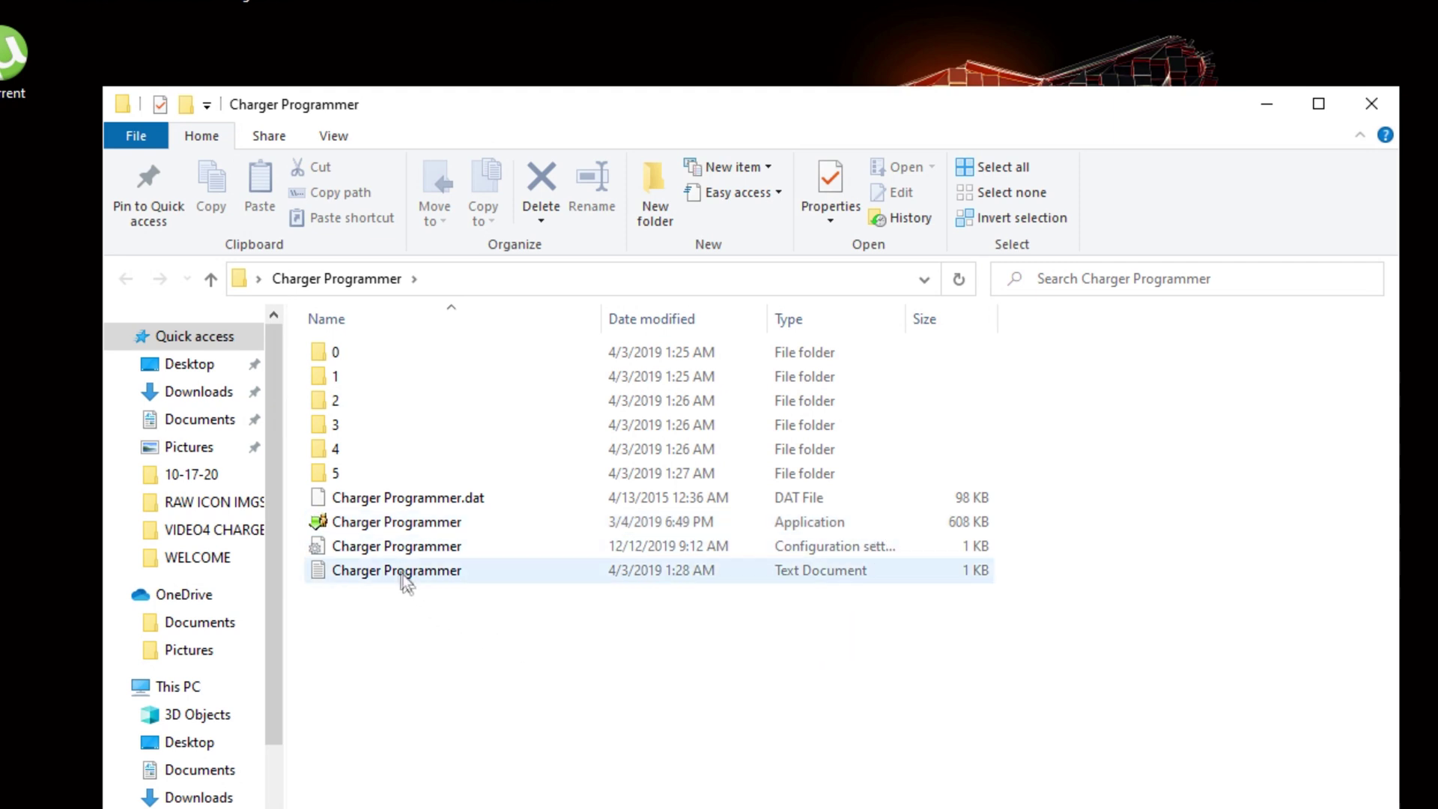
Run the Charger Programmer V1.0.0.0 application from the extracted folder
{"action": "left_click", "coordinate": [379, 524]}
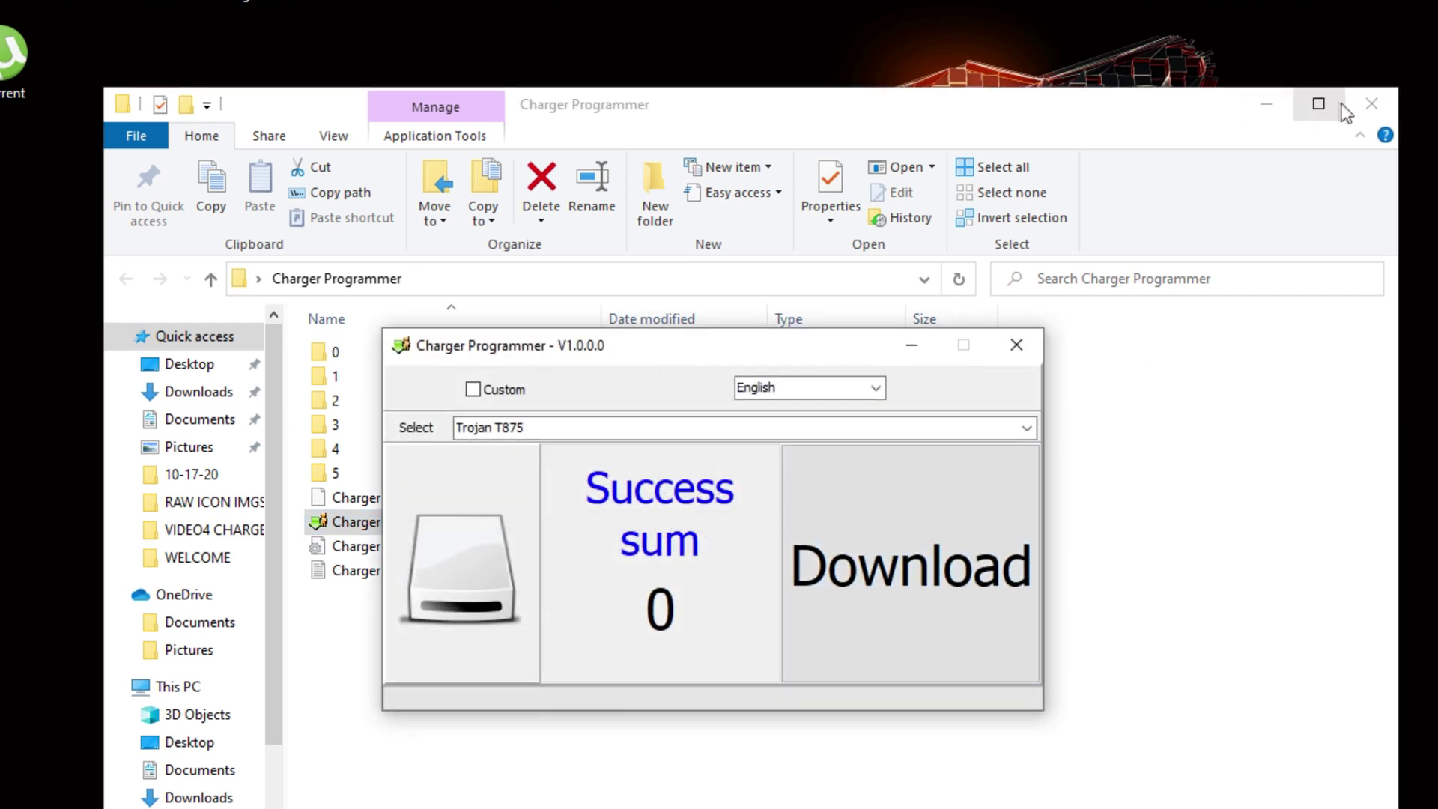
Minimize File Explorer, reposition Charger Programmer, and keep the language as English
{"action": "left_click", "coordinate": [1271, 105]}
{"action": "left_click_drag", "start_coordinate": [787, 346], "coordinate": [803, 331]}
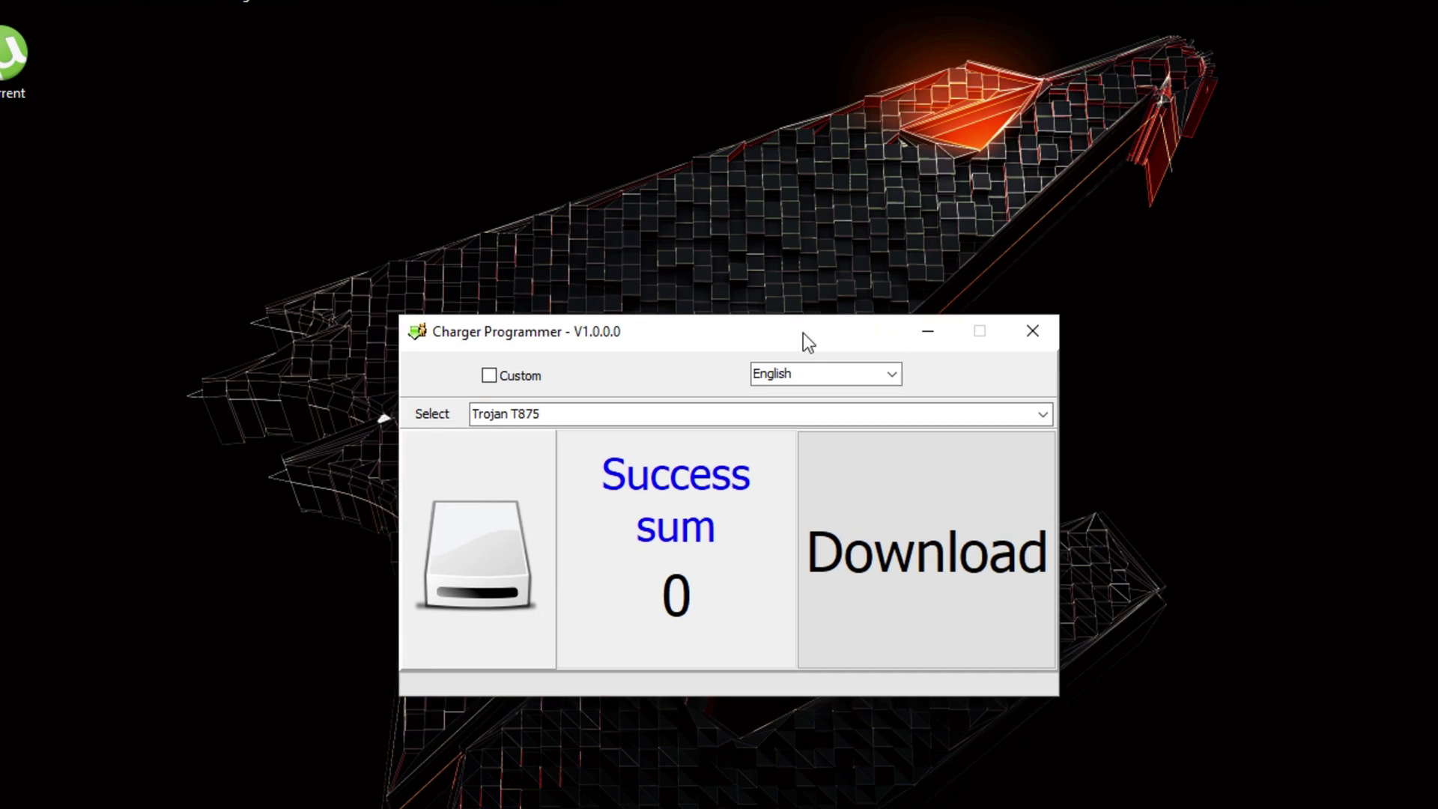
{"action": "left_click", "coordinate": [892, 375]}
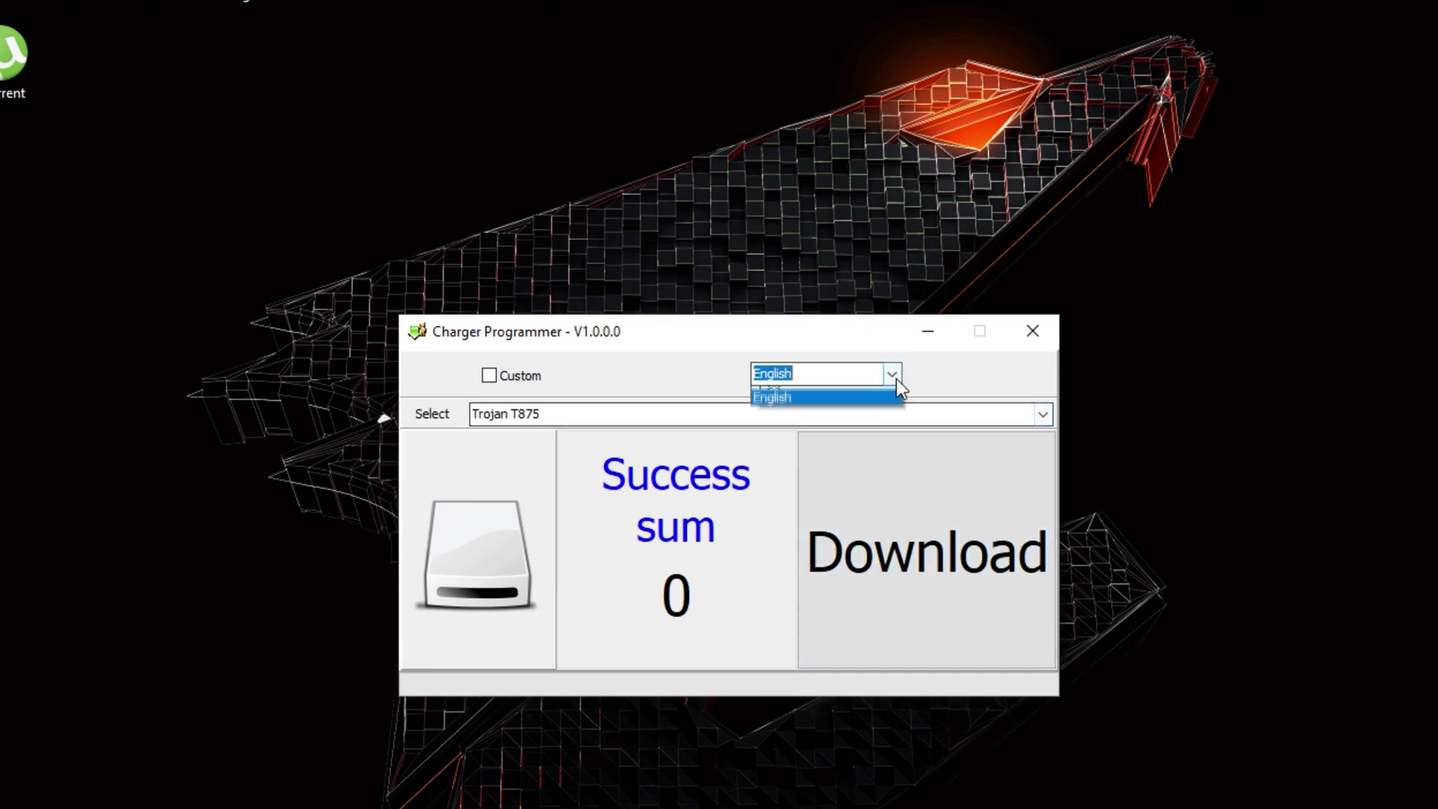
{"action": "left_click", "coordinate": [894, 377]}
Keep Trojan T875 selected as the battery charging algorithm
{"action": "left_click", "coordinate": [1043, 416]}
{"action": "right_click", "coordinate": [1040, 417]}
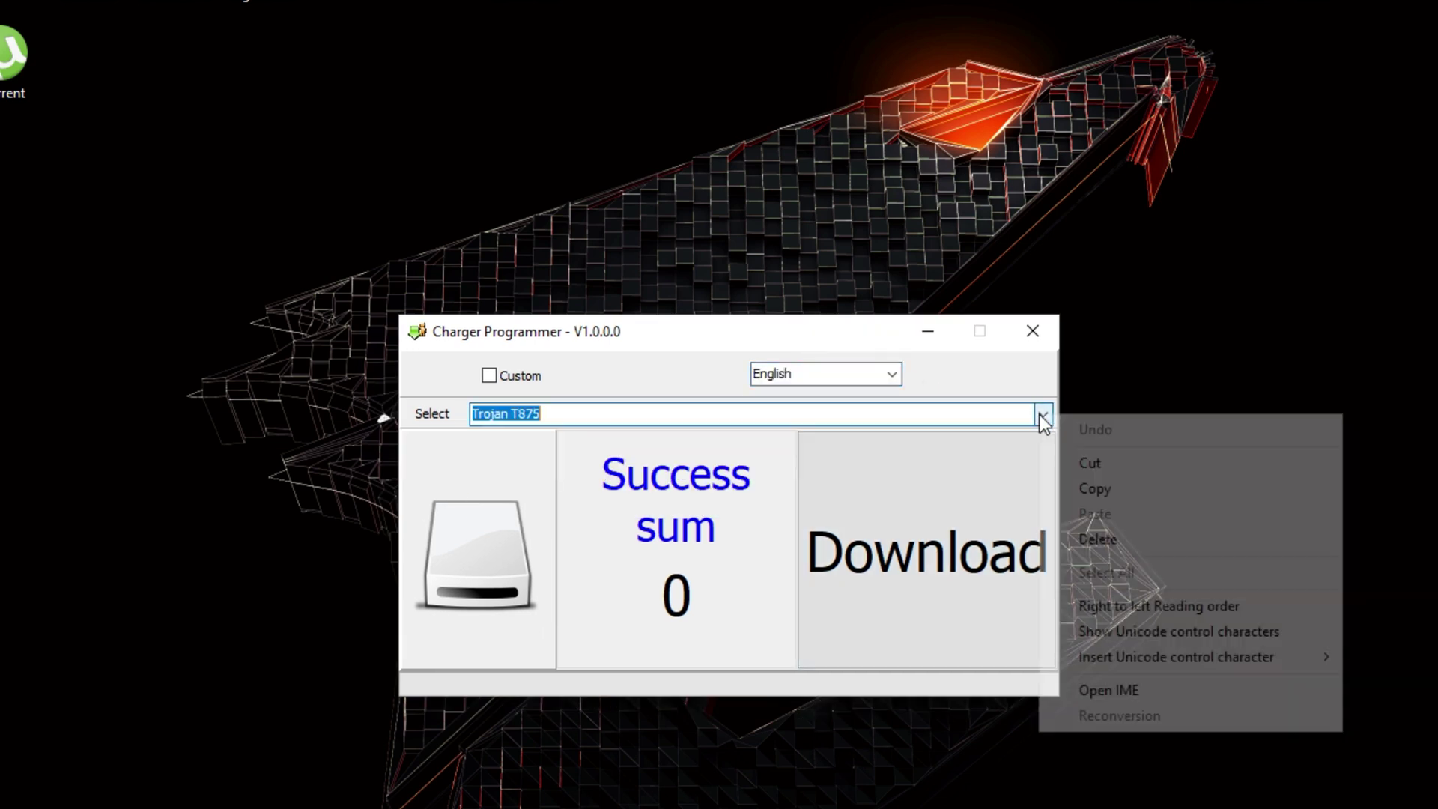
{"action": "left_click", "coordinate": [1021, 385]}
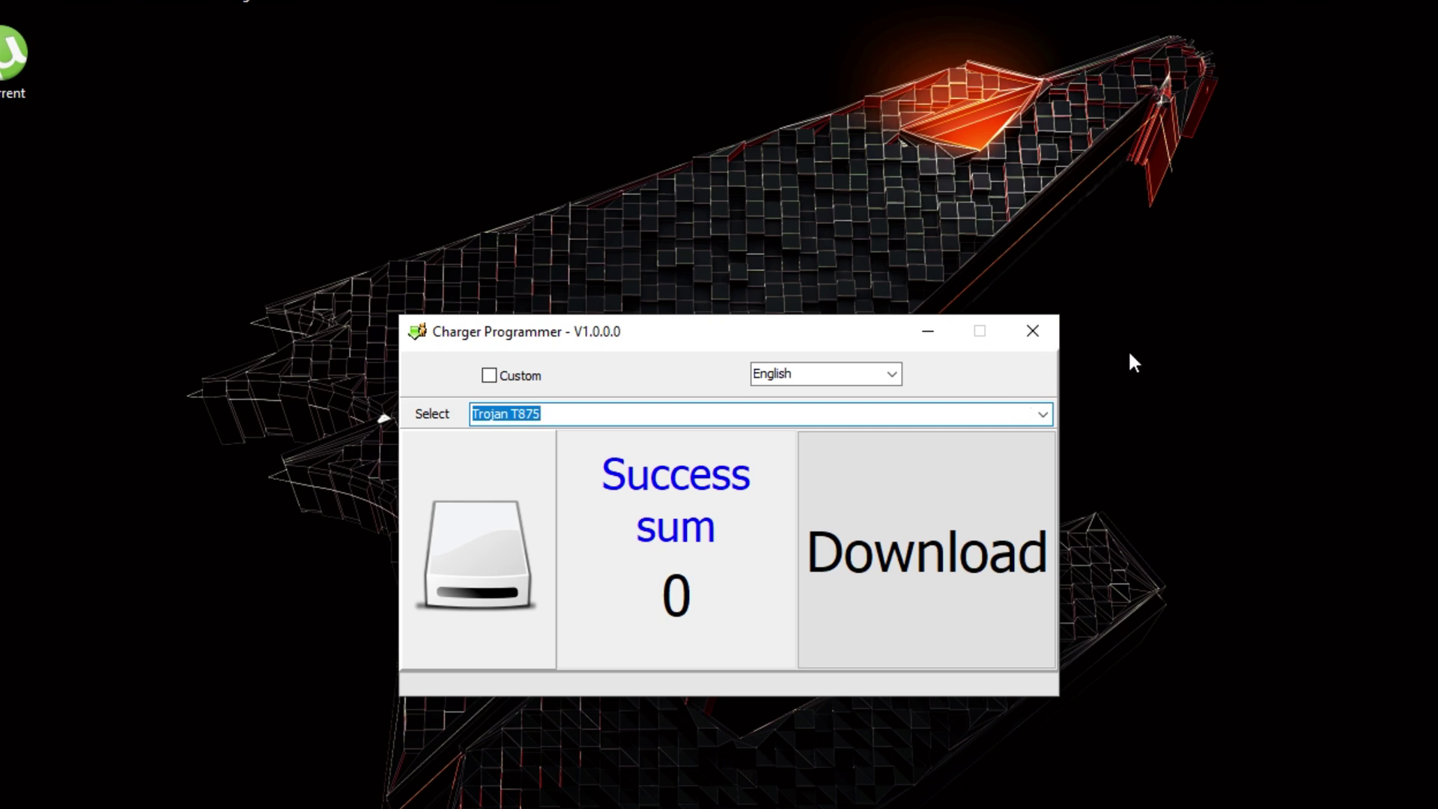
{"action": "left_click", "coordinate": [1043, 414]}
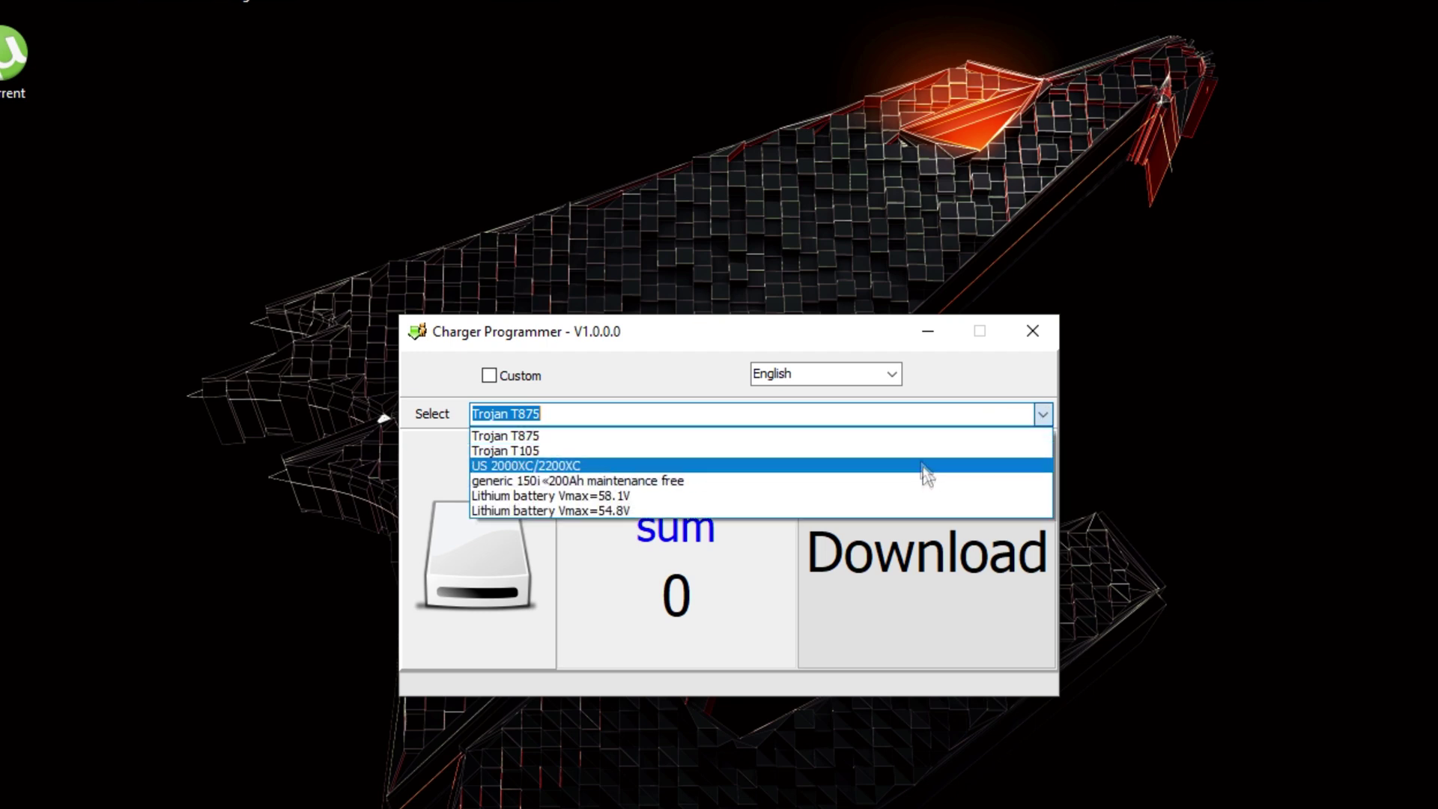
{"action": "left_click", "coordinate": [882, 436]}
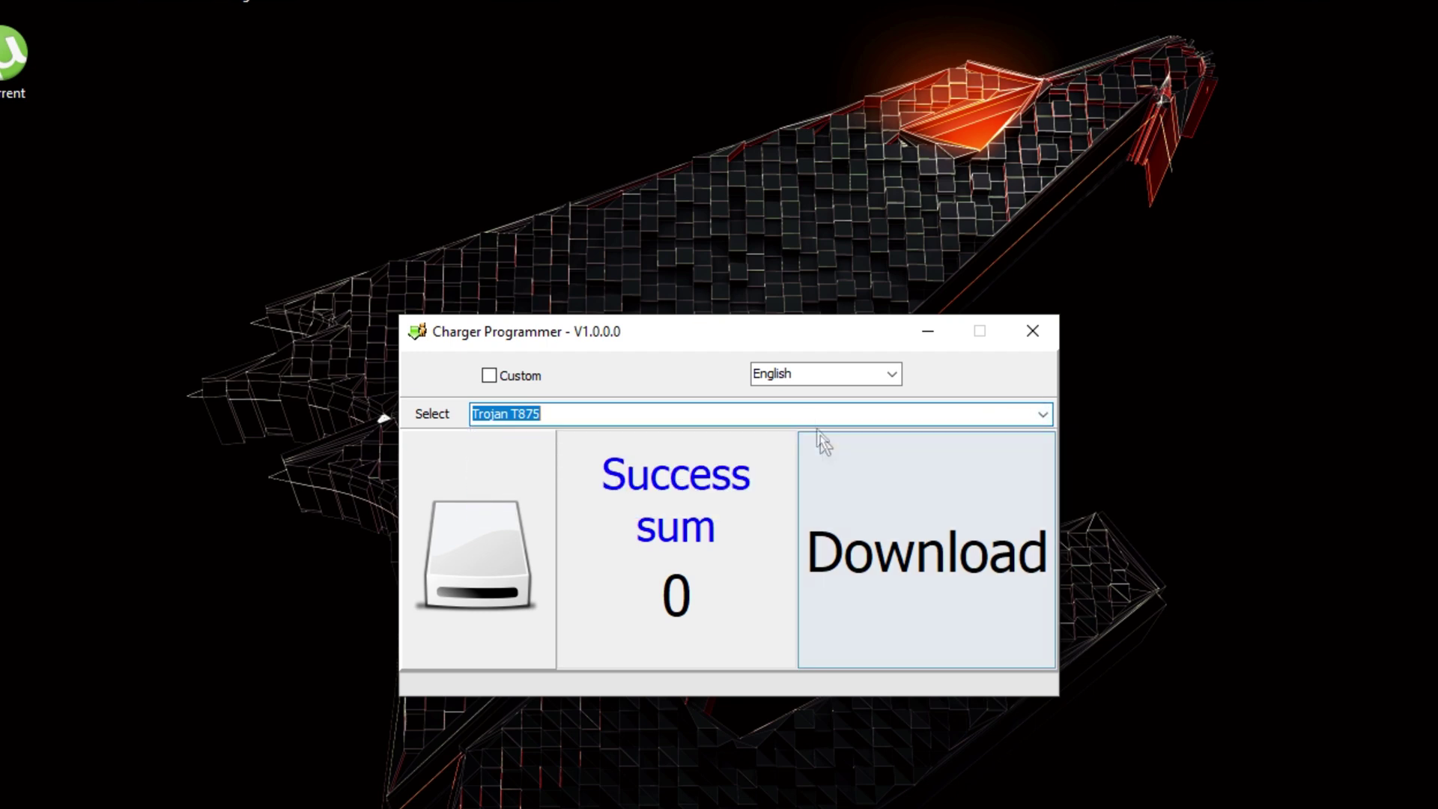
Download Trojan T875 to the charger, confirm completion, then retry and get 'No device was found'
{"action": "left_click", "coordinate": [909, 555]}
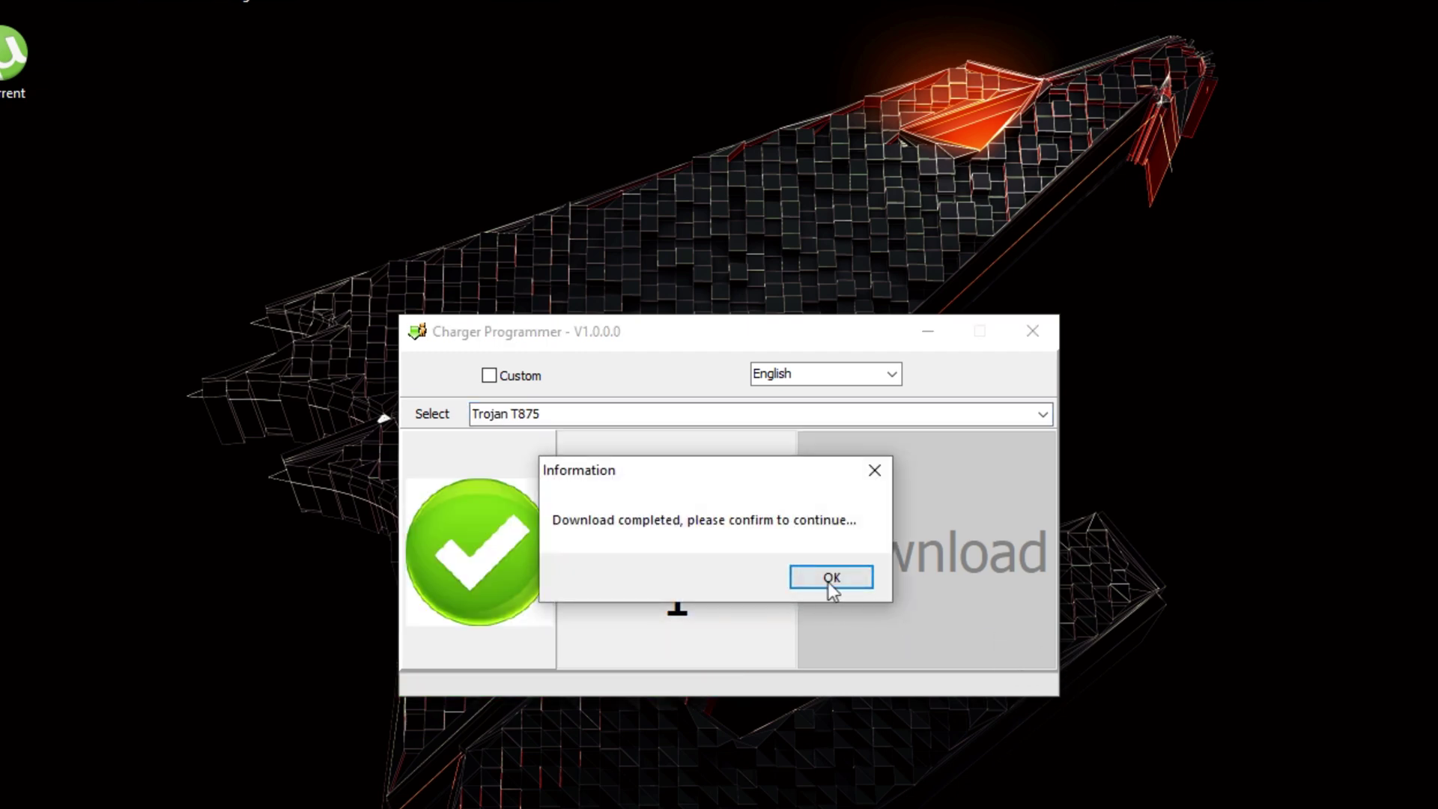
{"action": "left_click", "coordinate": [830, 578]}
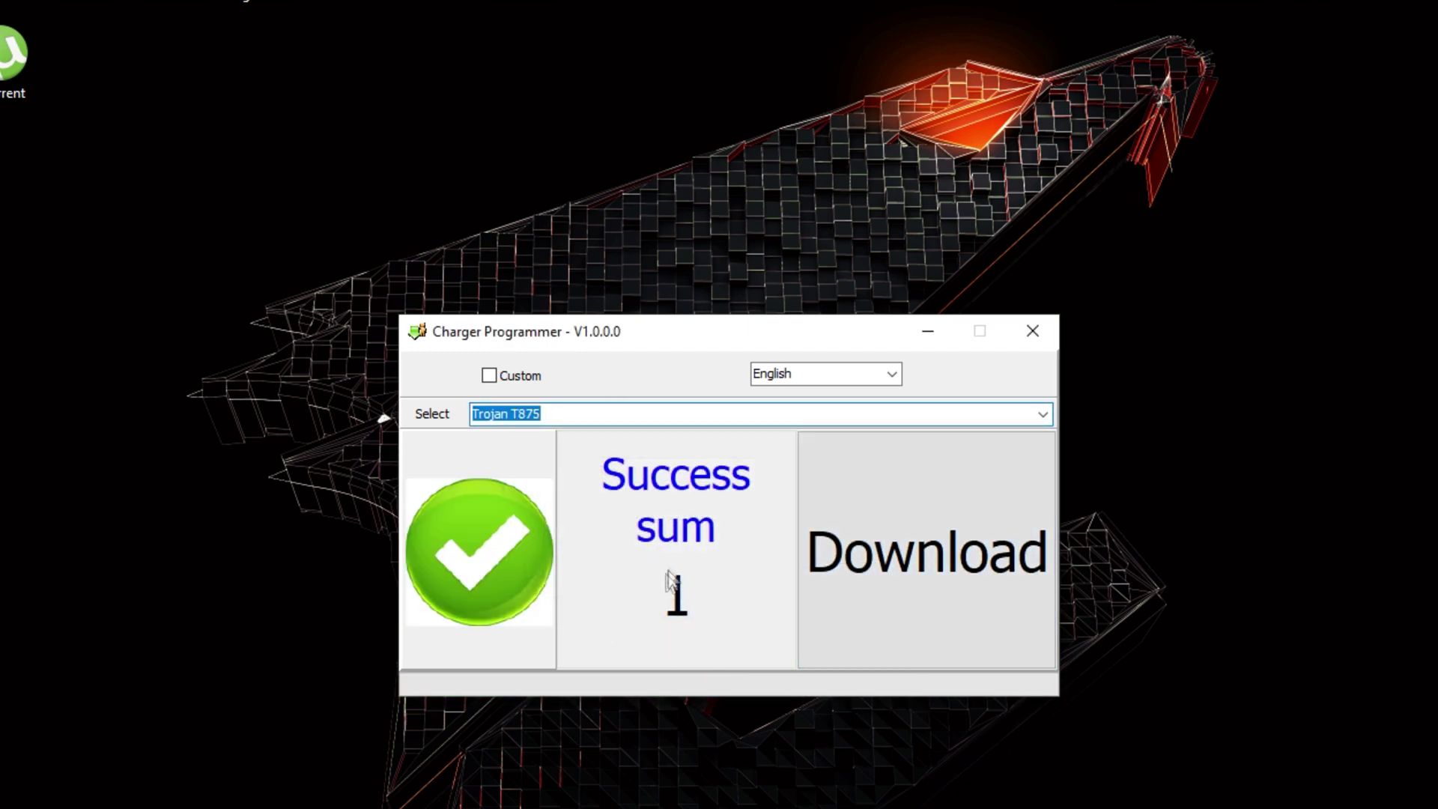
{"action": "left_click", "coordinate": [1037, 573]}
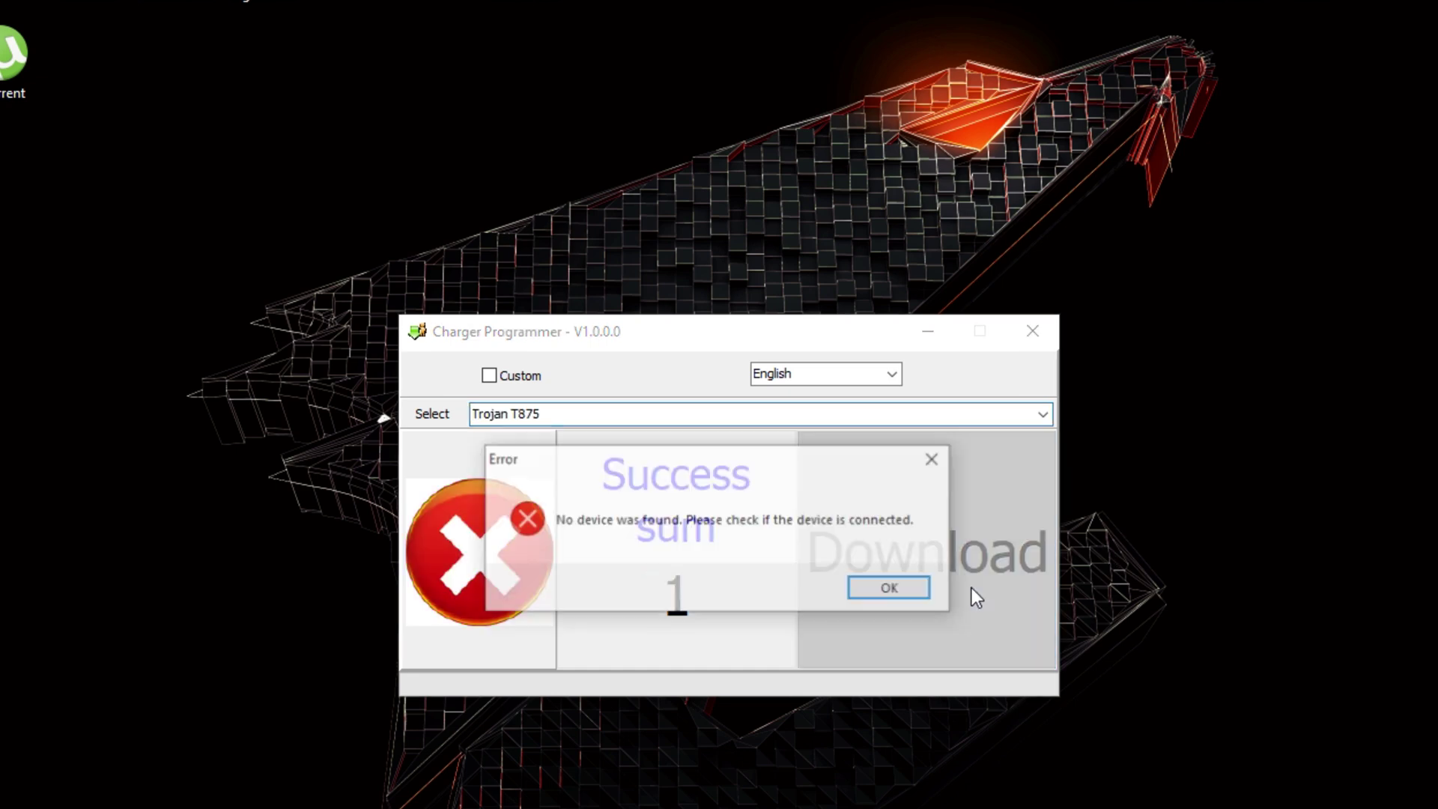